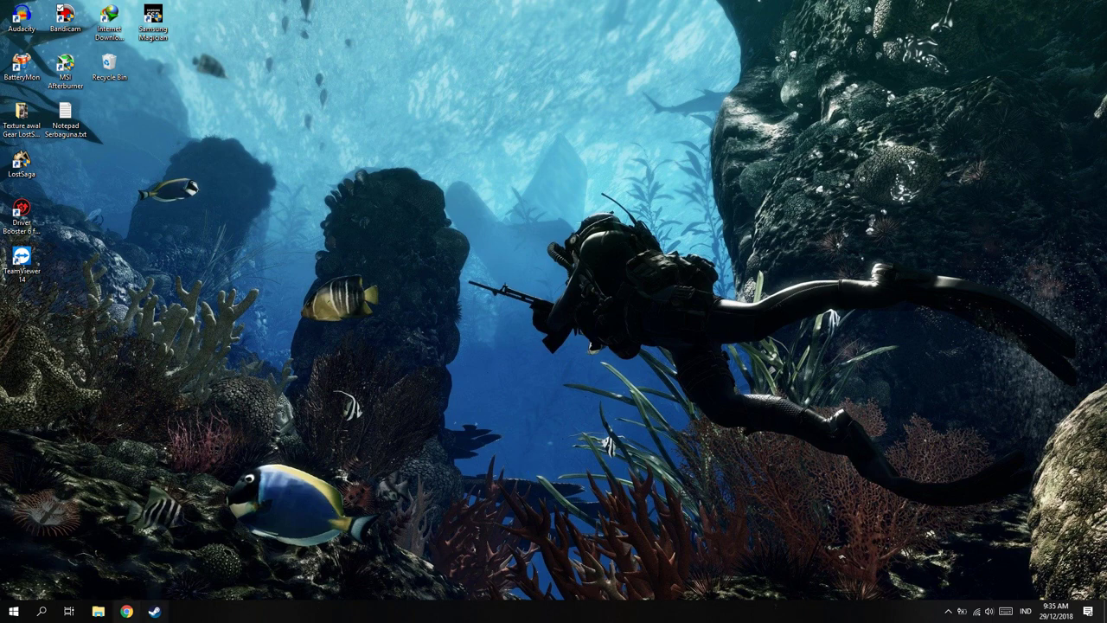
- Search Google in Chrome for "media creation tool" and open Microsoft's Windows 10 download page
click(140, 612)
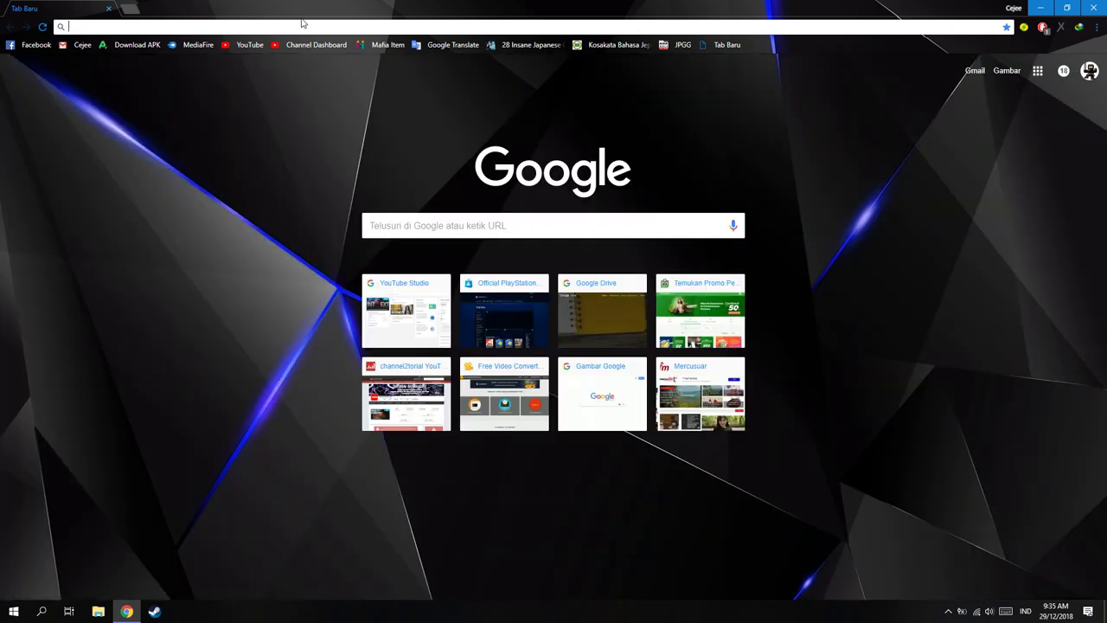
text(med)
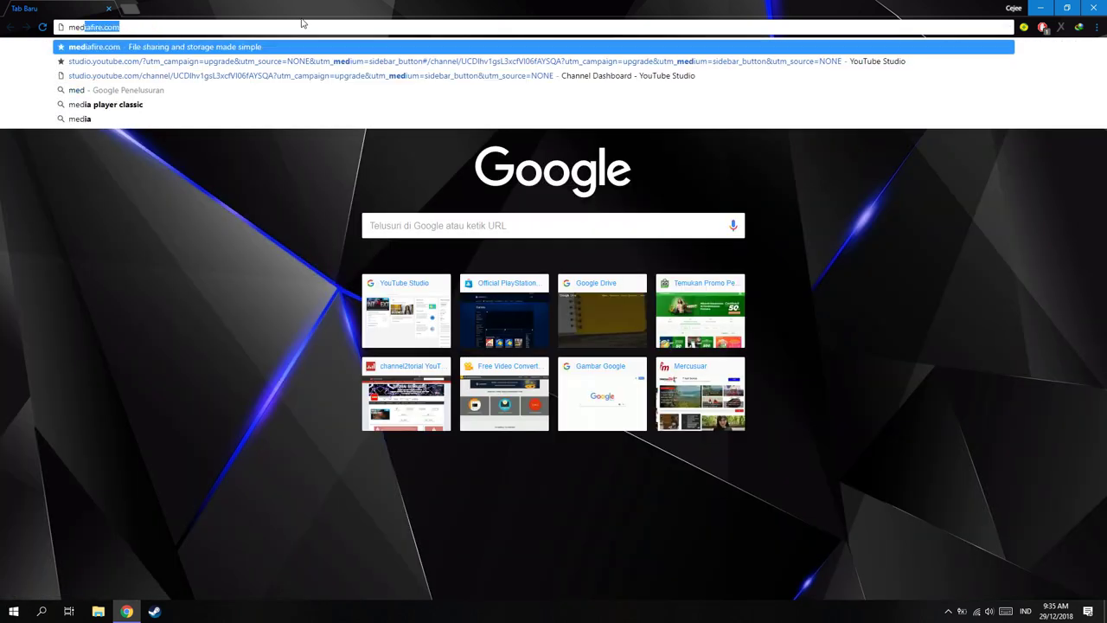
text(ia c)
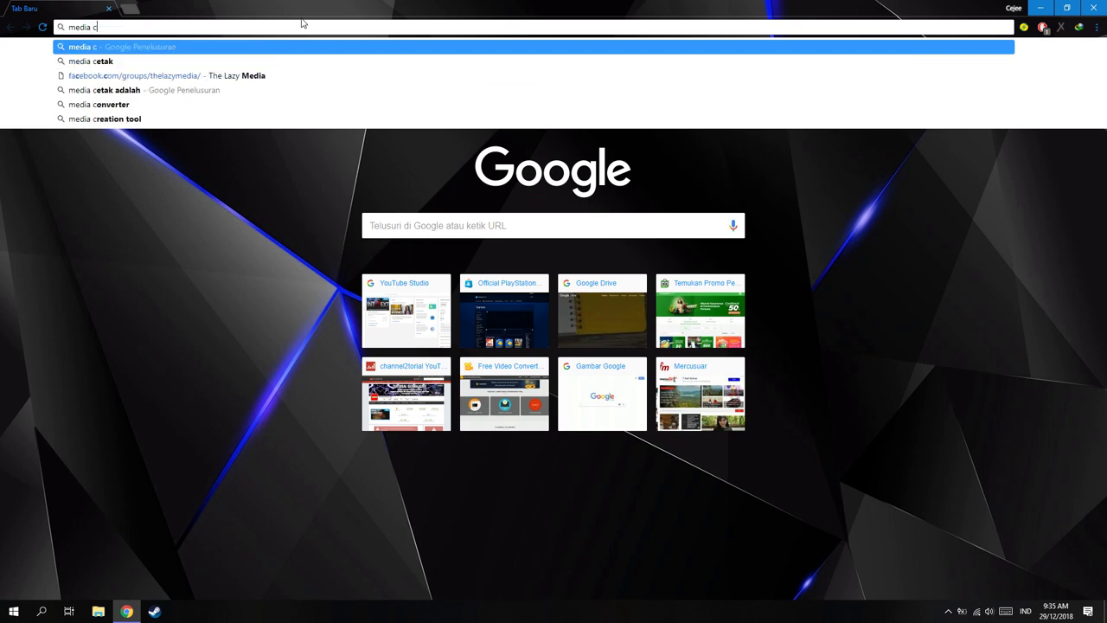
text(re)
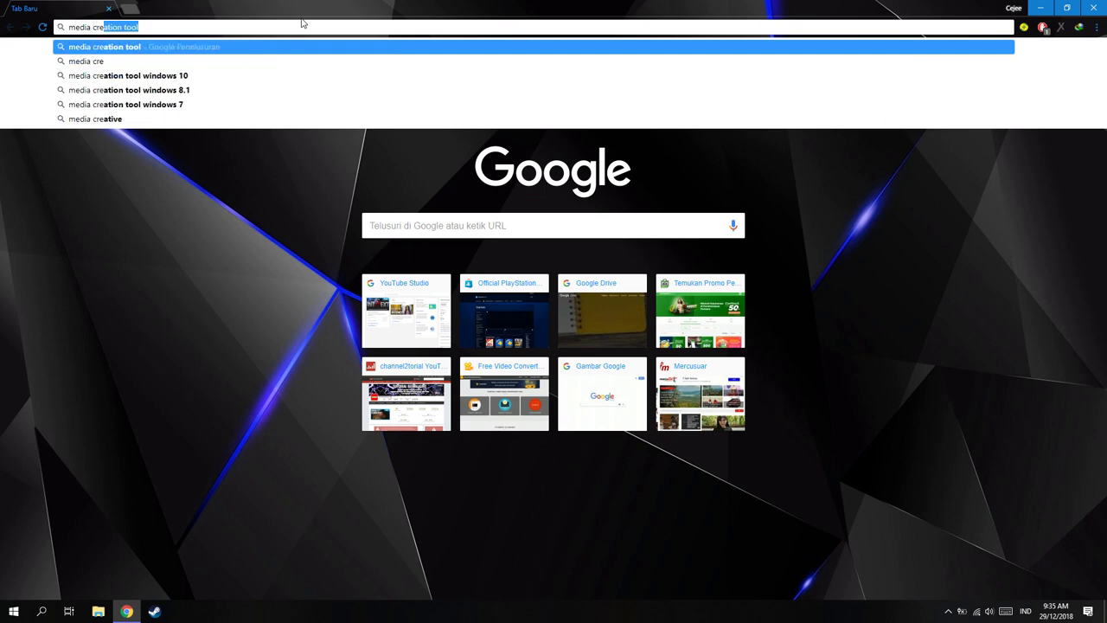
key(Return)
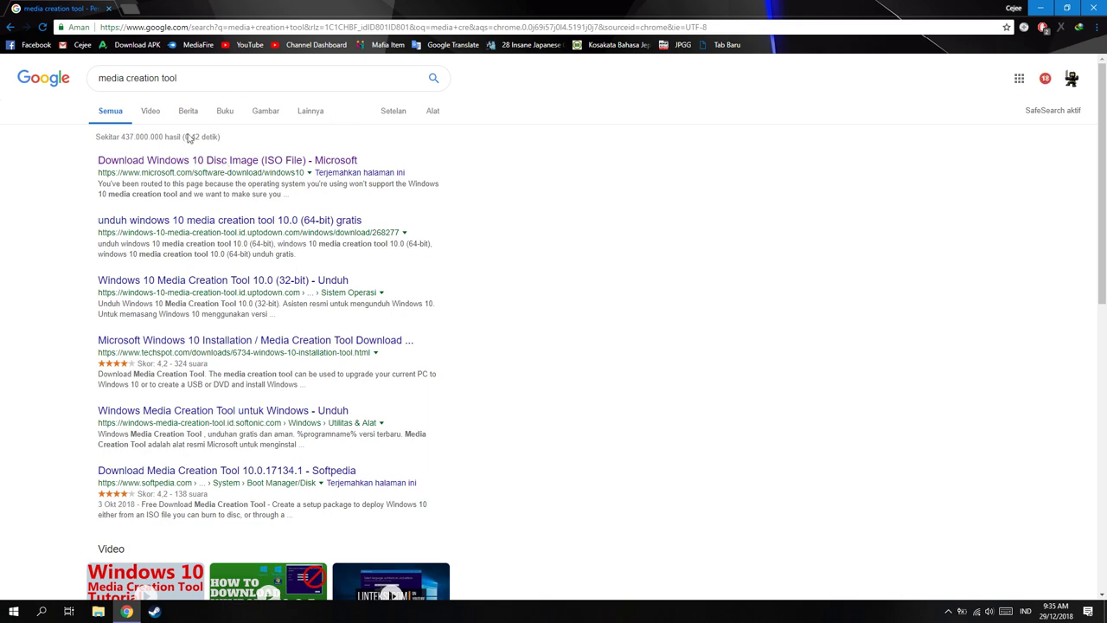
click(249, 155)
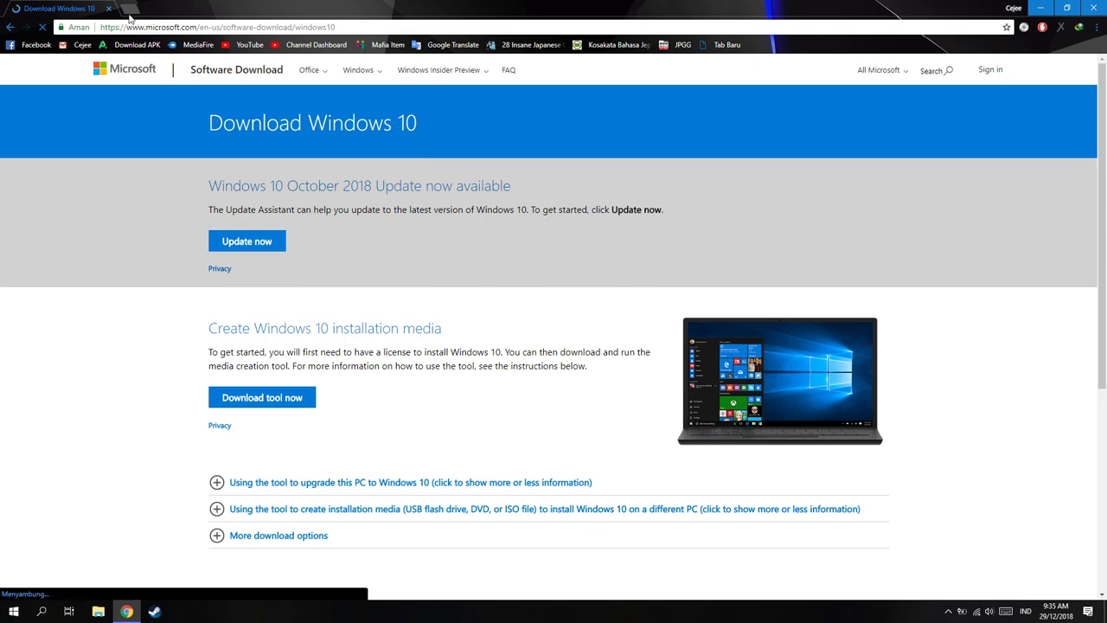
- Download the Windows 10 media creation tool from the installation media section and launch it
scroll(309, 309, down, 3)
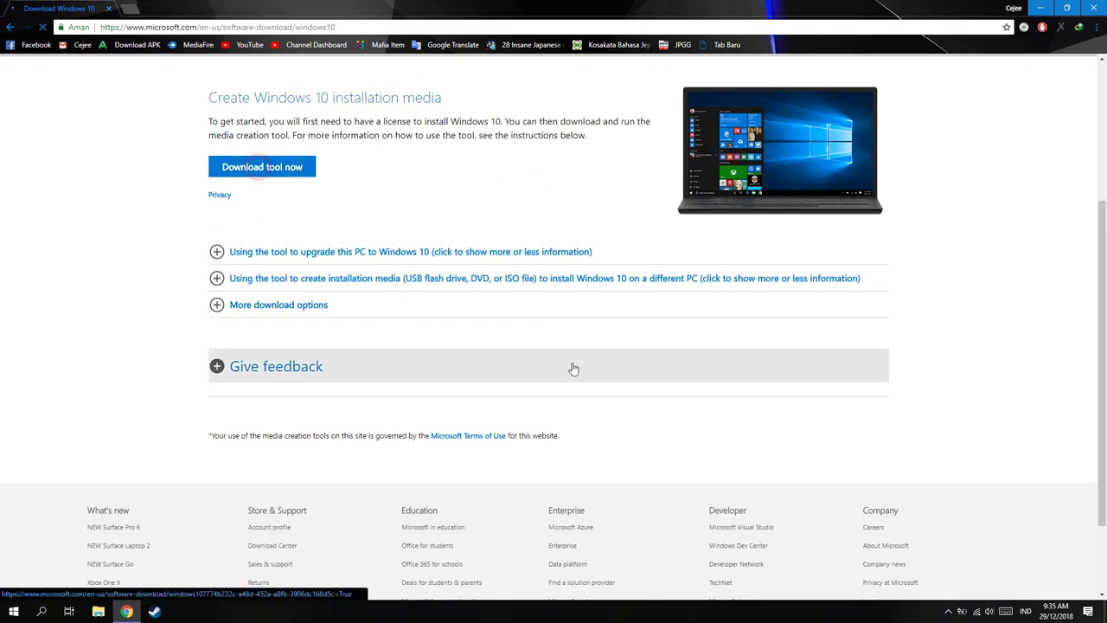
click(286, 171)
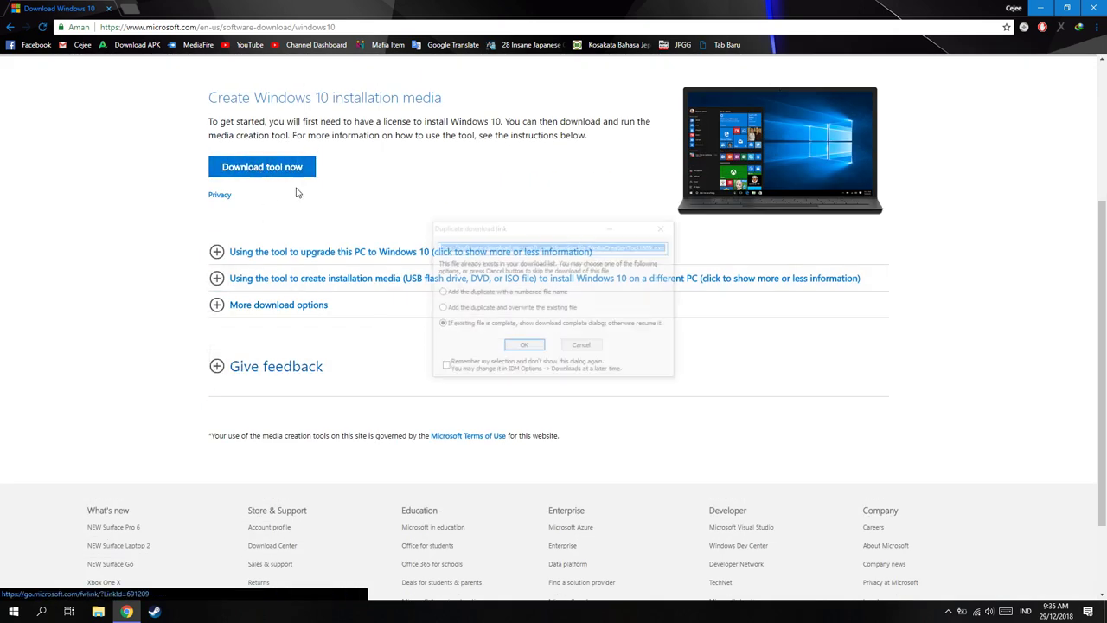
click(524, 347)
click(455, 342)
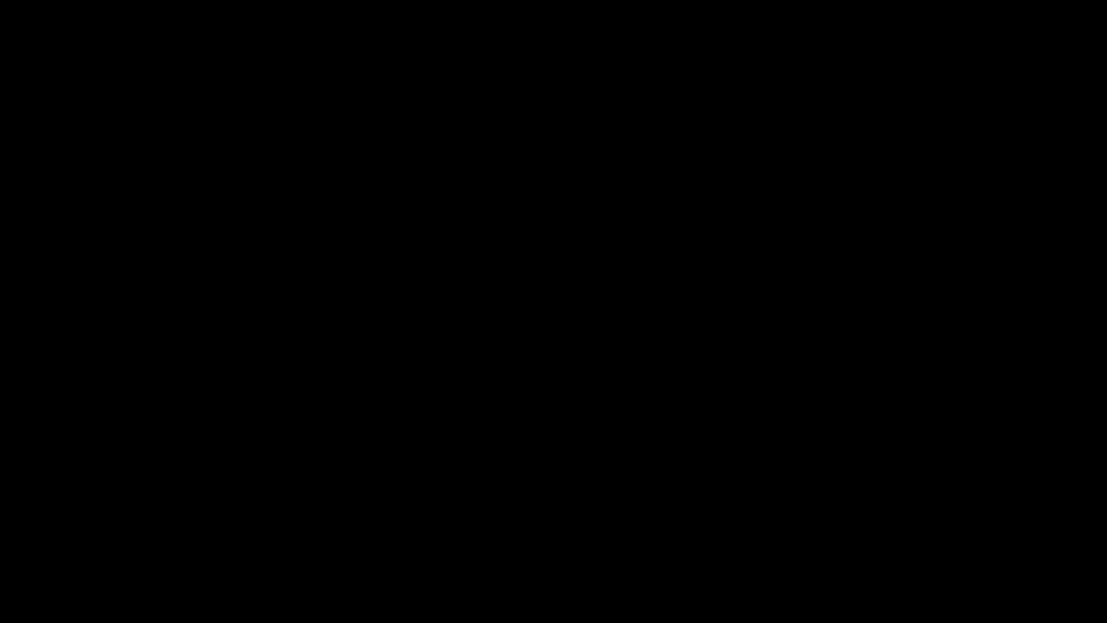
click(554, 449)
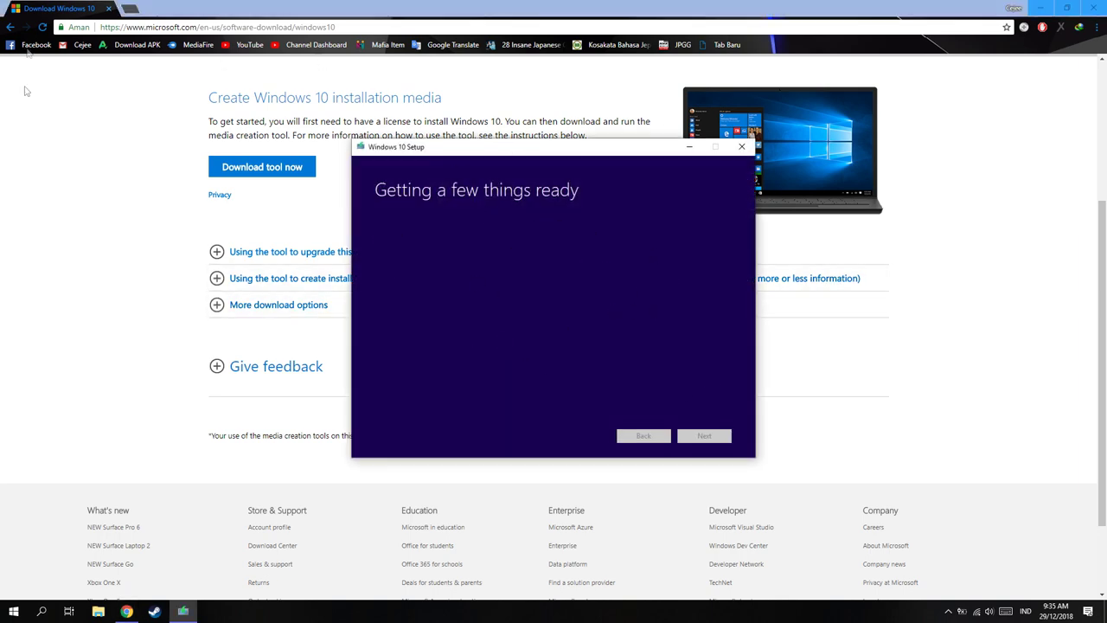
- Search for "windows 8 download" in a new browser tab and open Microsoft's Windows 8.1 disc image page
click(82, 141)
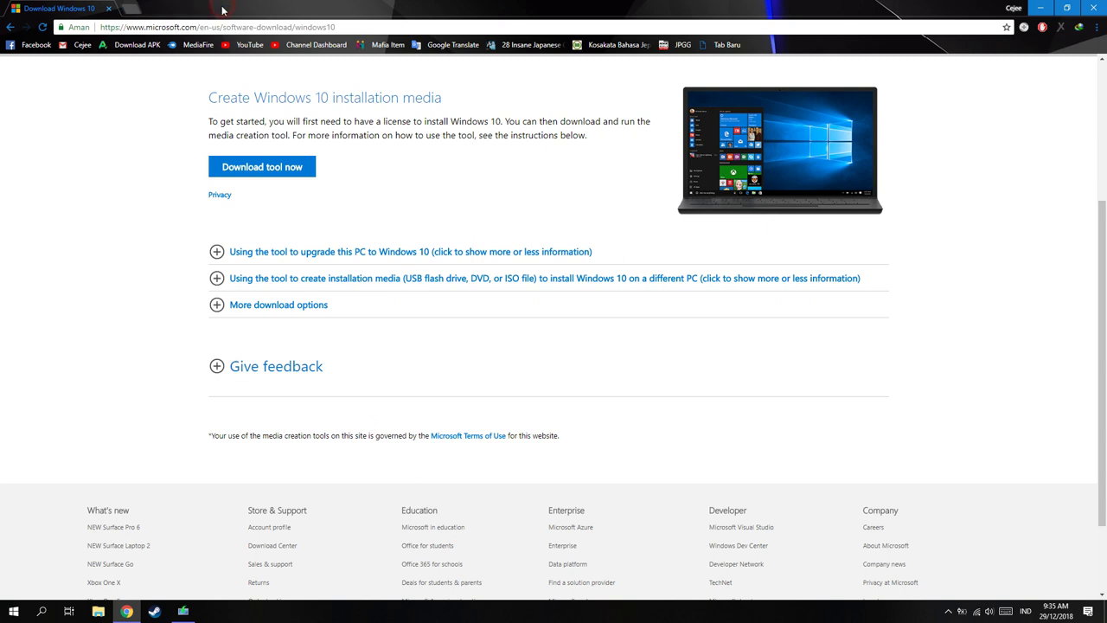
click(134, 9)
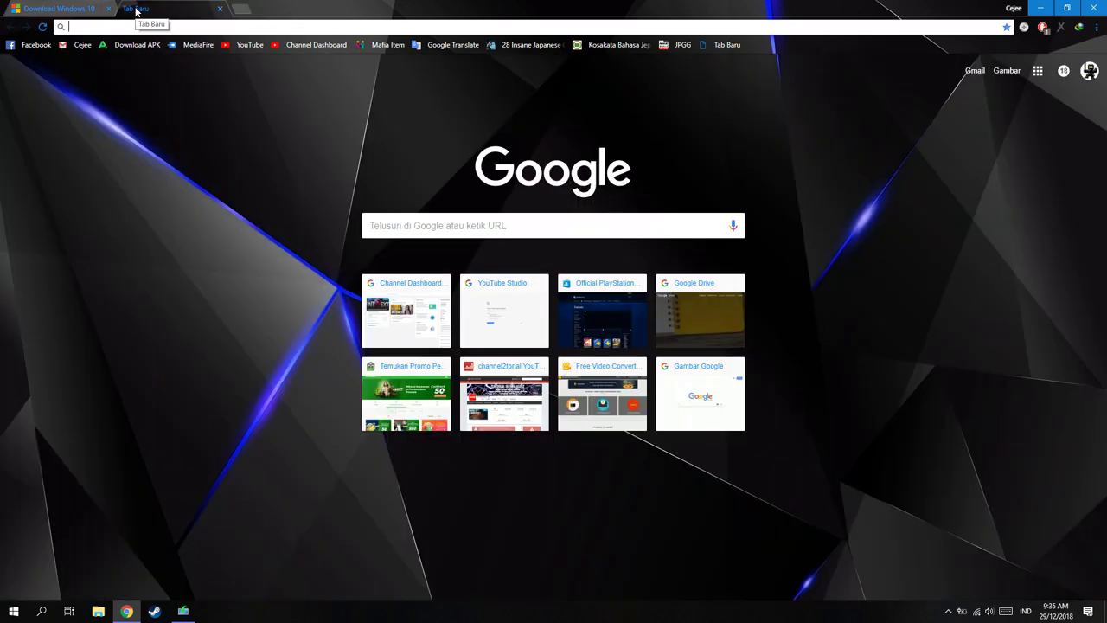
text(windows 8 download)
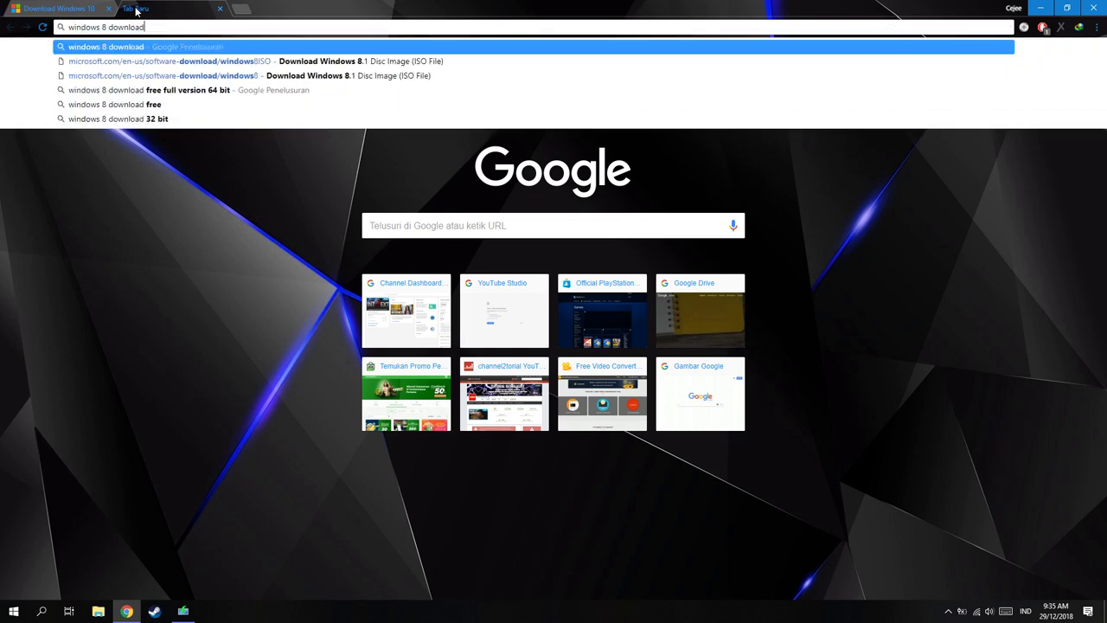
key(Return)
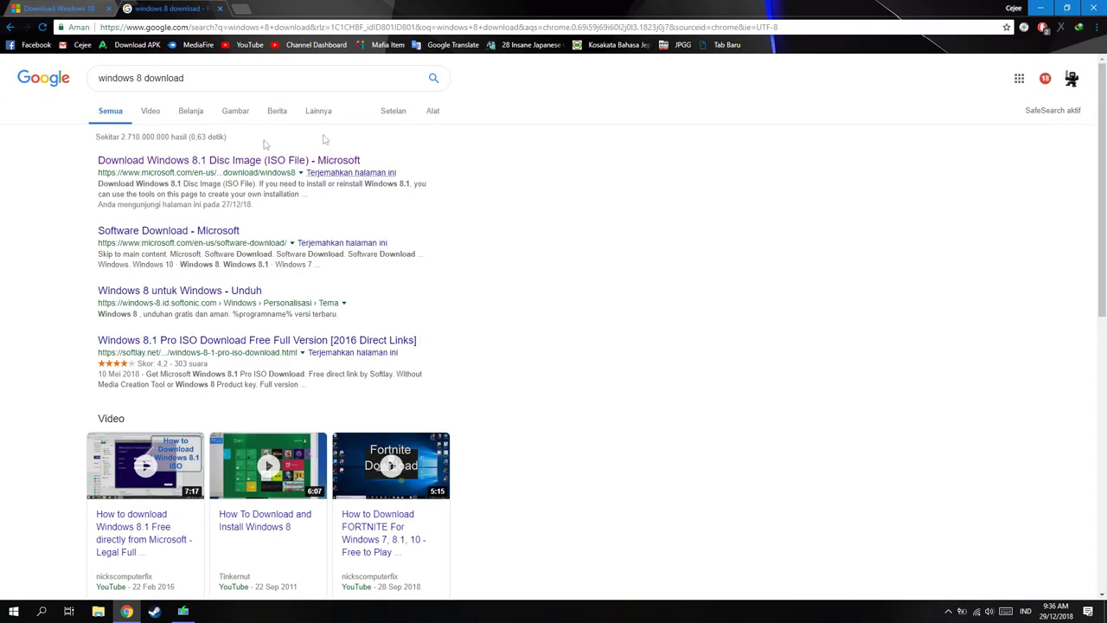
click(146, 162)
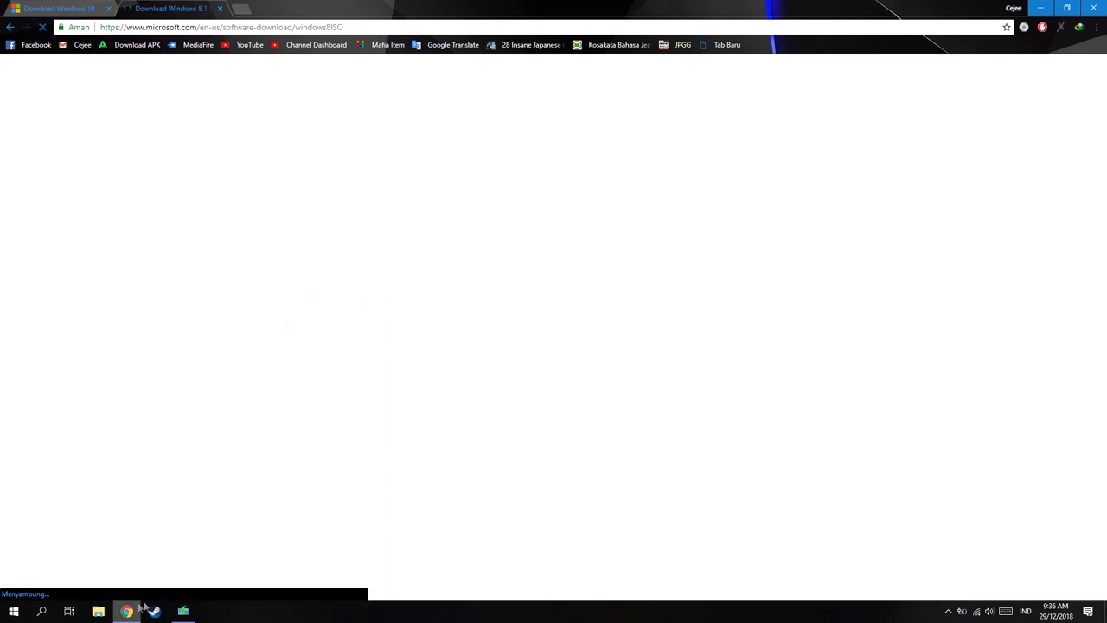
- Check the preparation progress of Windows 10 Setup, and return to the Windows 8.1 download page
mouse_move(182, 610)
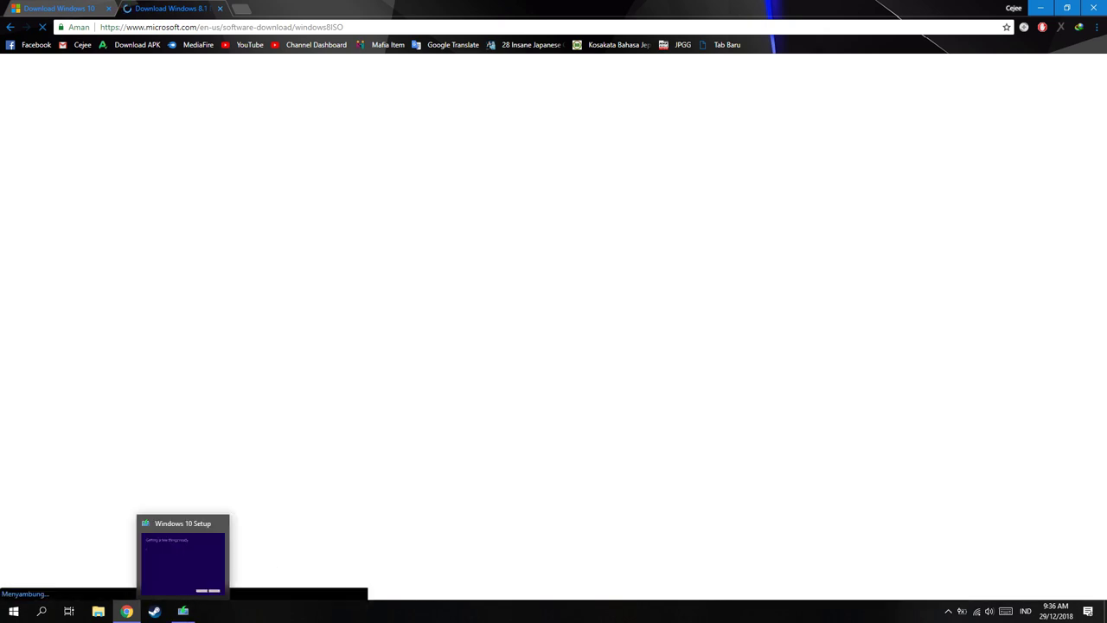
click(182, 610)
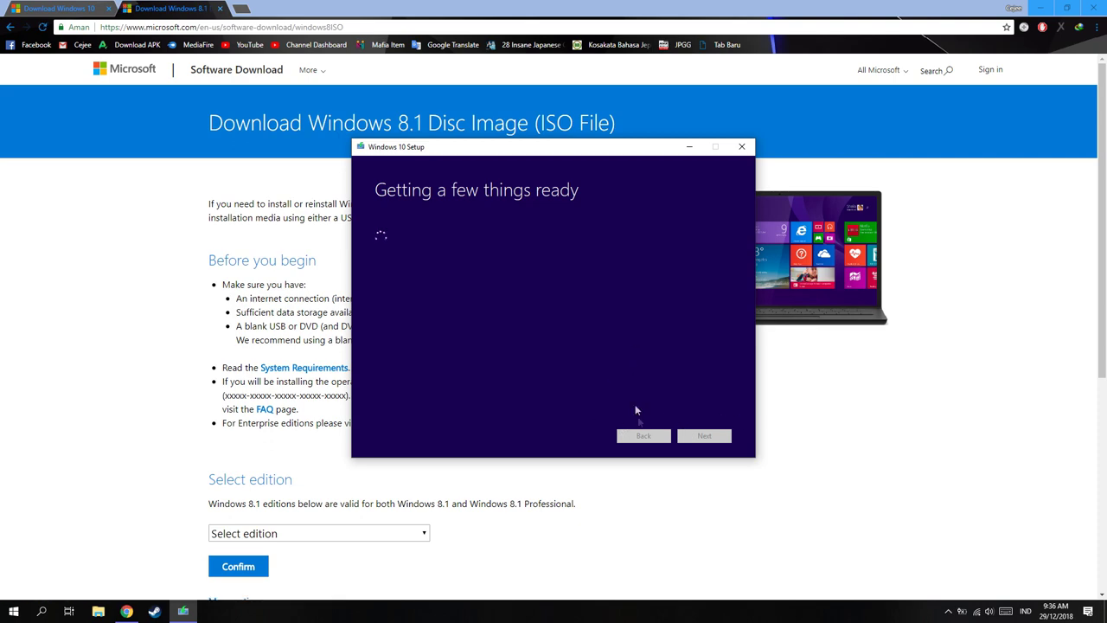
click(898, 480)
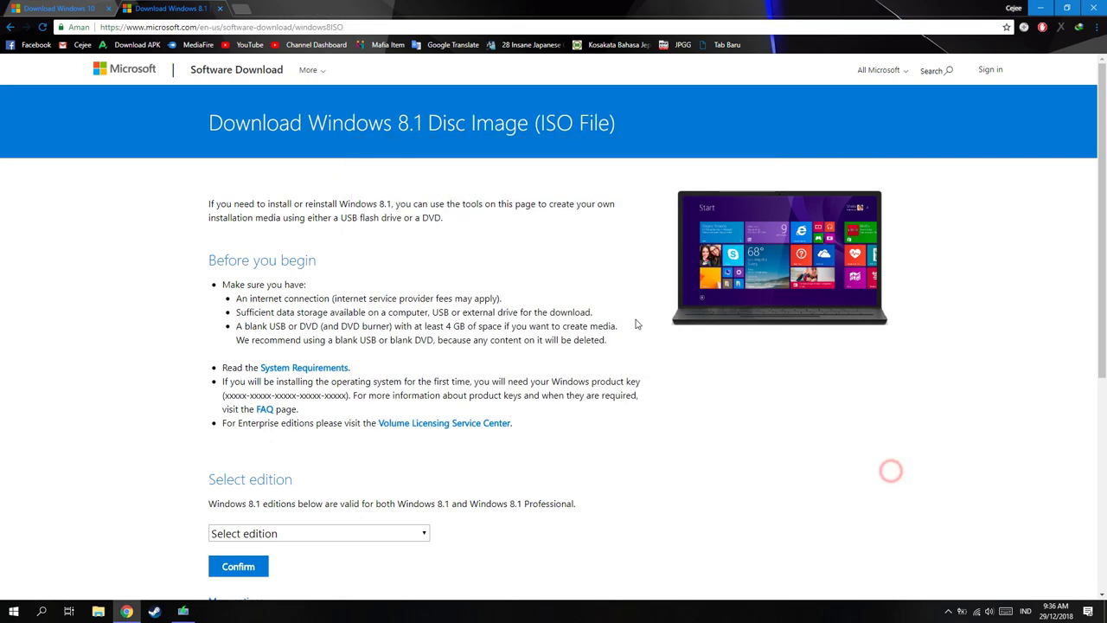
- Select Windows 8.1 as the edition on the disc image page, and close that page
scroll(515, 487, down, 2)
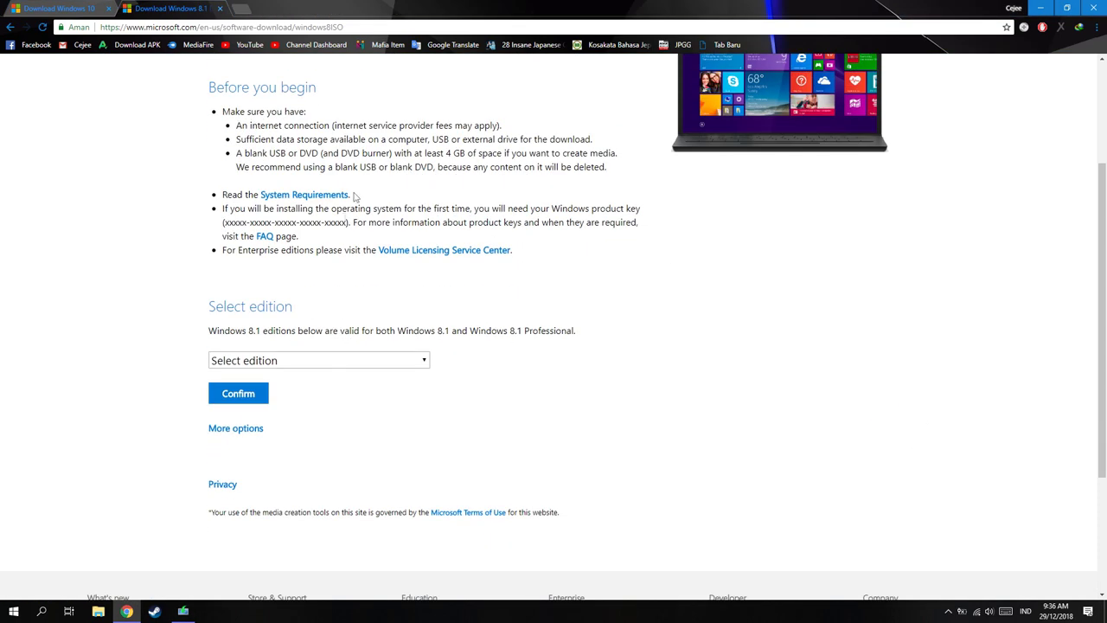
click(341, 361)
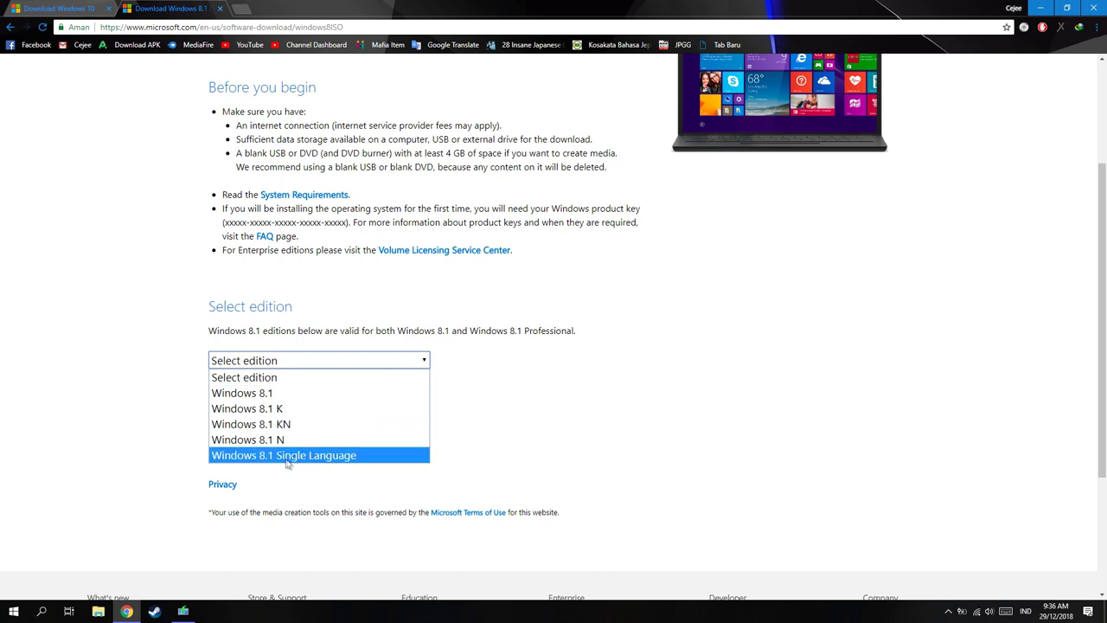
click(244, 396)
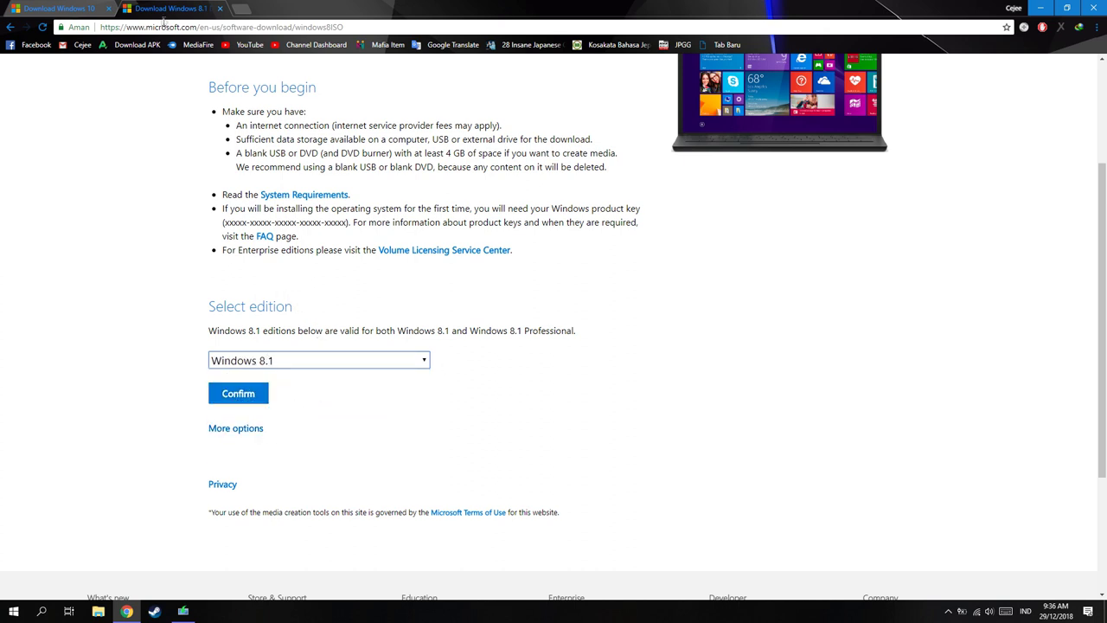
click(220, 8)
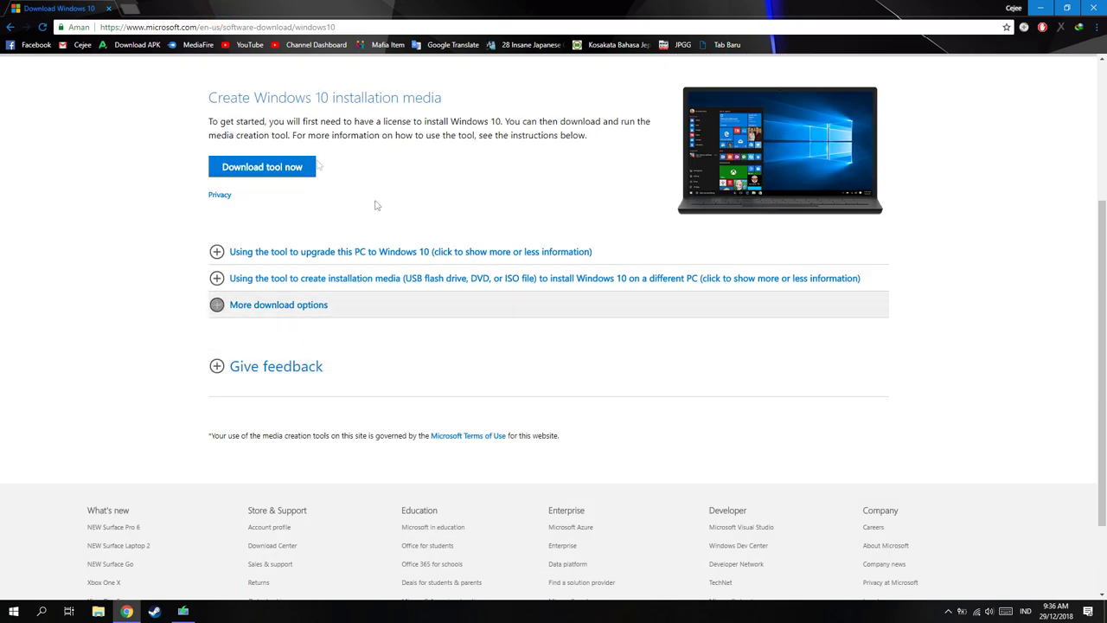
- Accept the license terms in Windows 10 Setup and choose to create installation media for another PC
scroll(522, 398, up, 3)
click(275, 398)
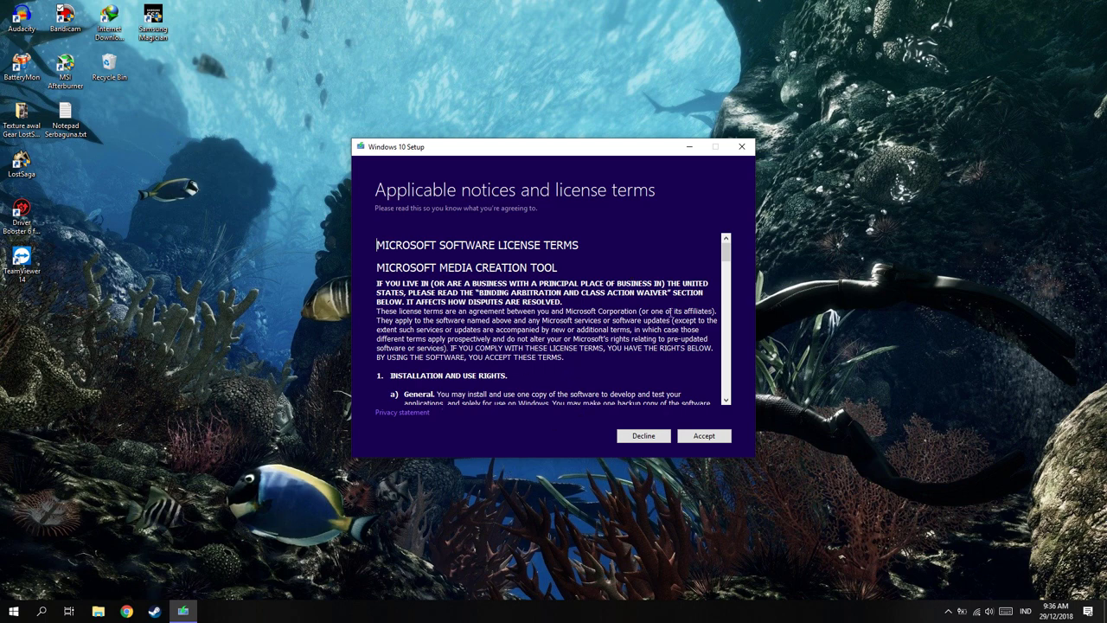
click(713, 442)
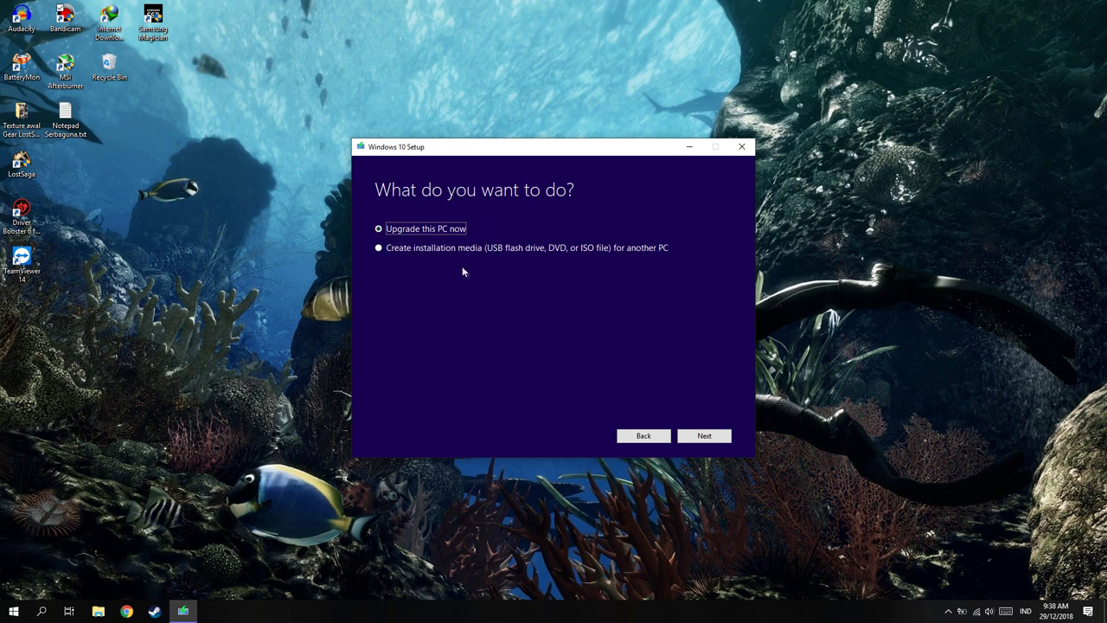
click(378, 249)
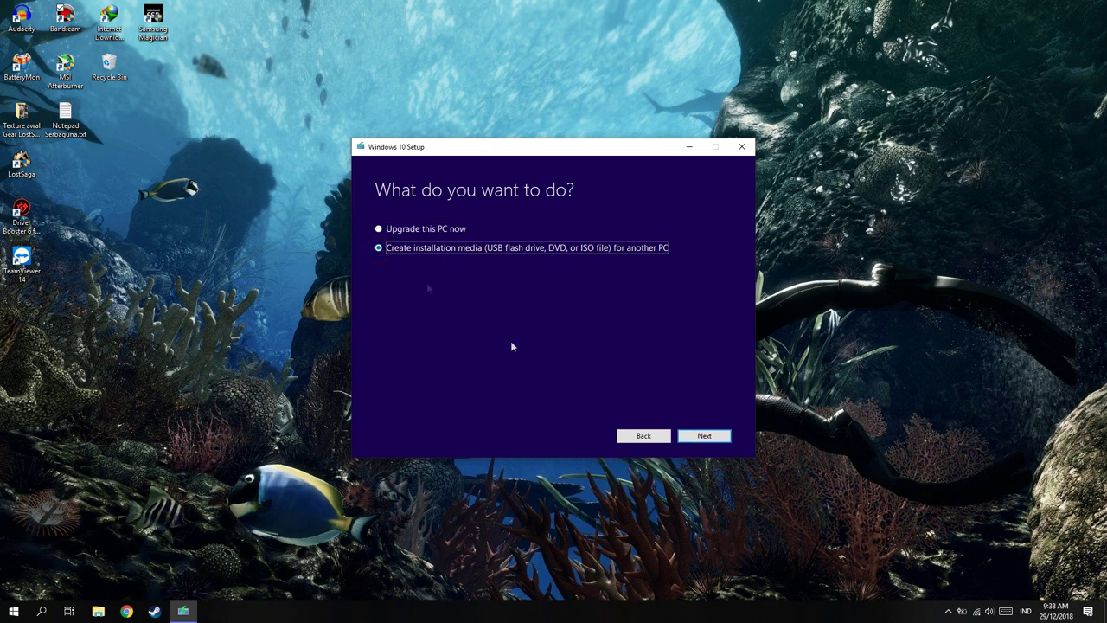
click(719, 439)
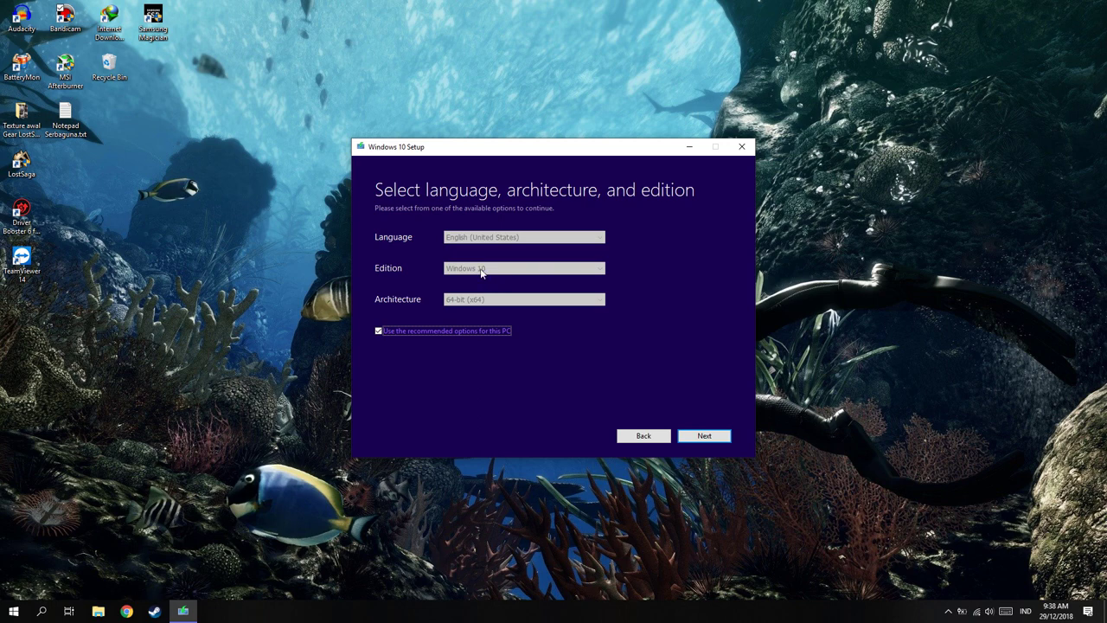
- Turn off the recommended options for this PC and select English (United States) as the language
click(379, 331)
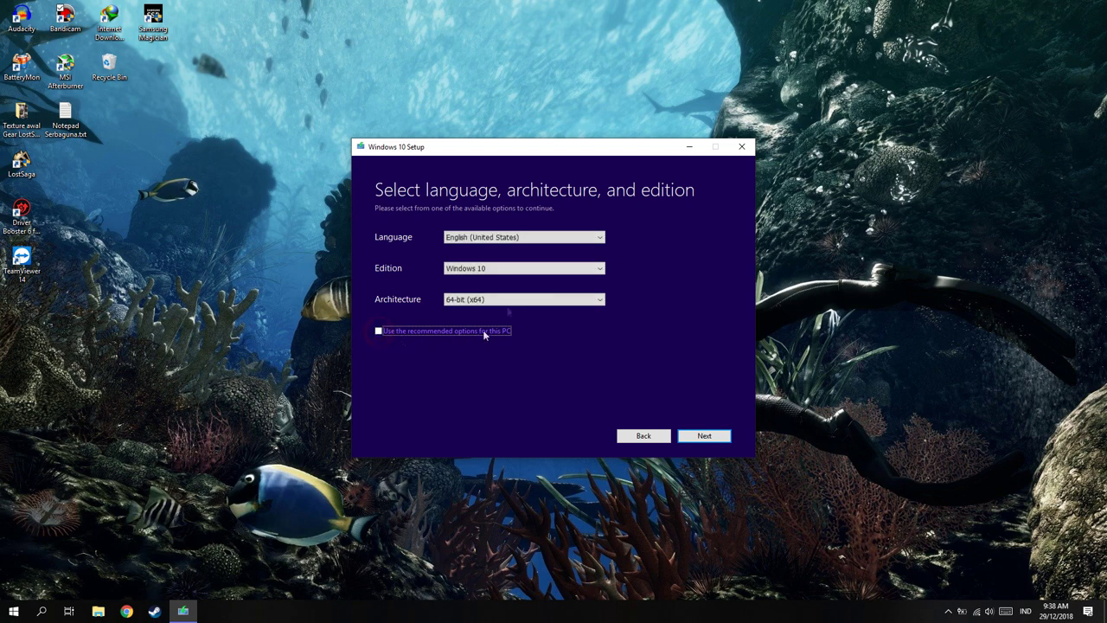
click(540, 238)
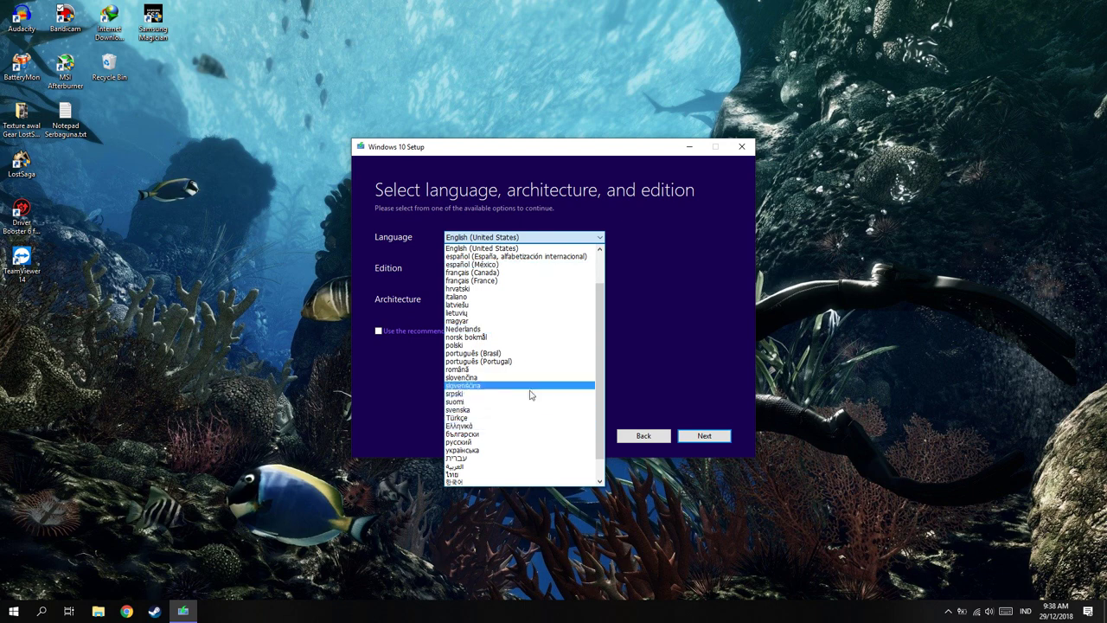
scroll(536, 415, down, 1)
scroll(554, 346, up, 3)
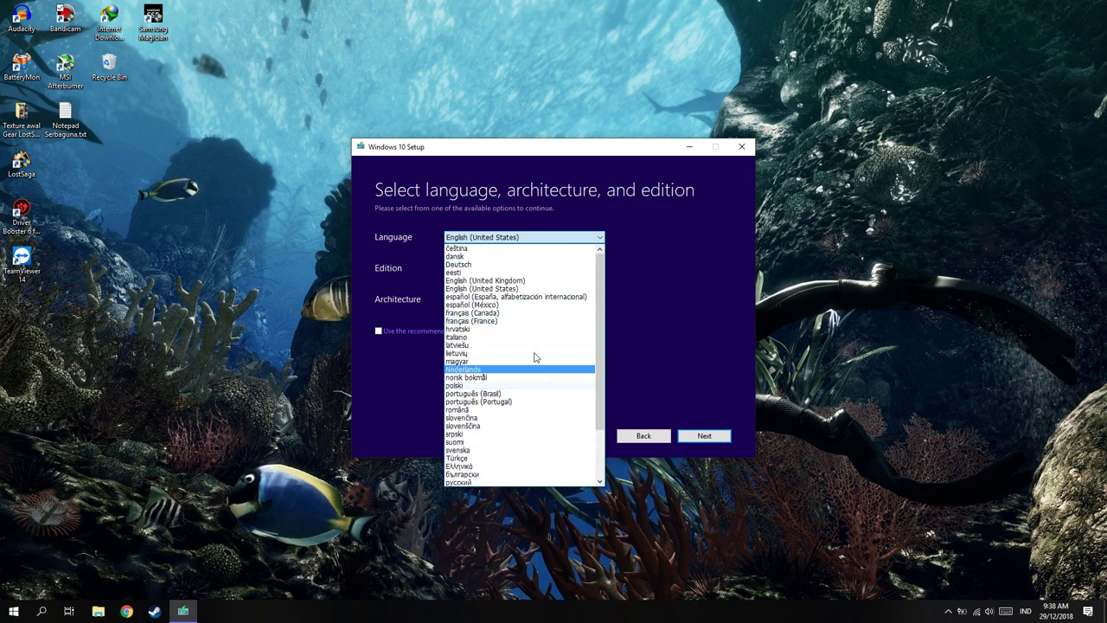
click(495, 289)
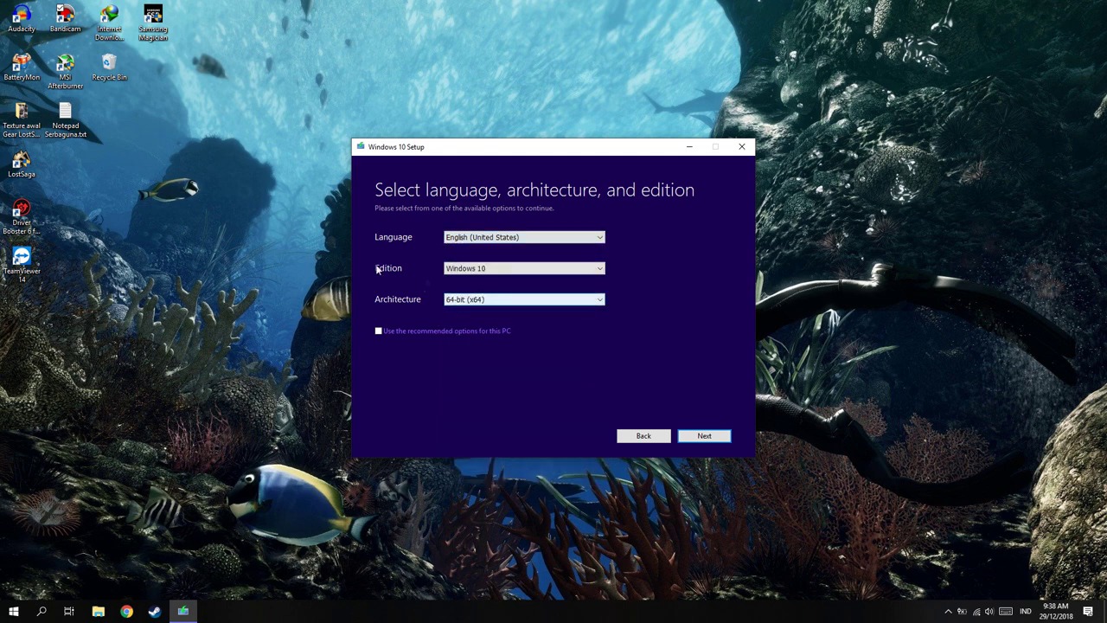
- Select 64-bit (x64) as the architecture and proceed to the media choice
click(529, 301)
key(Up)
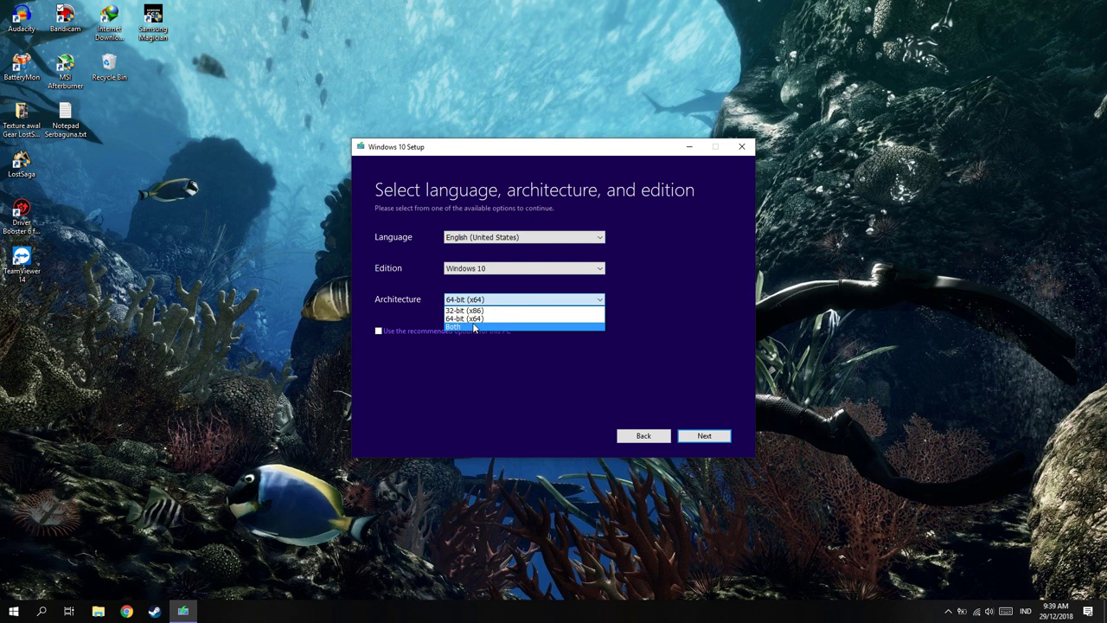
click(470, 319)
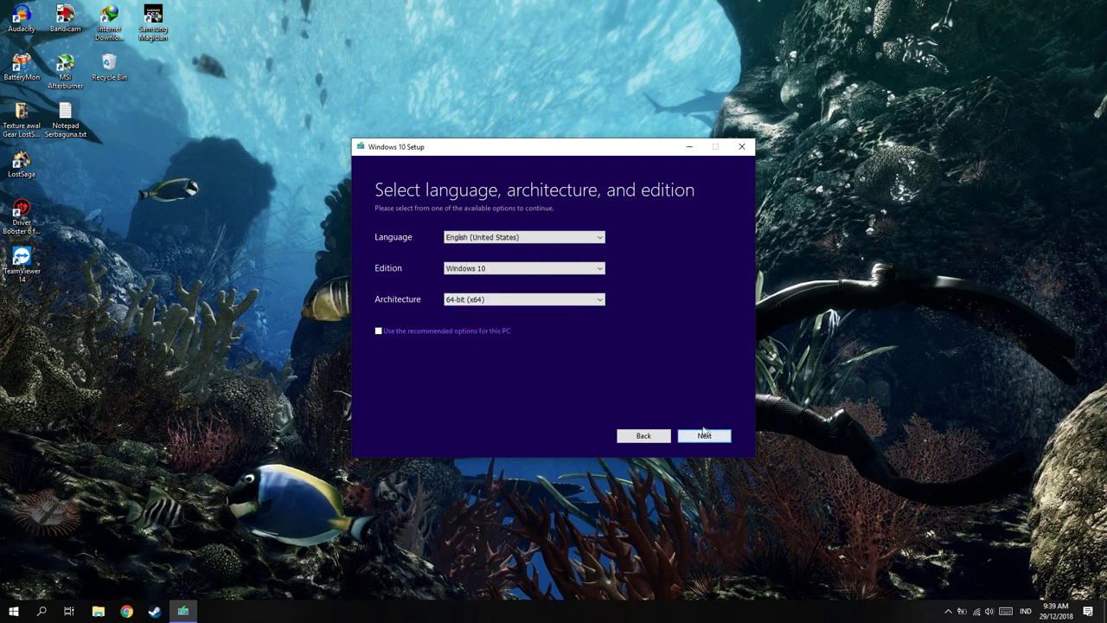
click(701, 437)
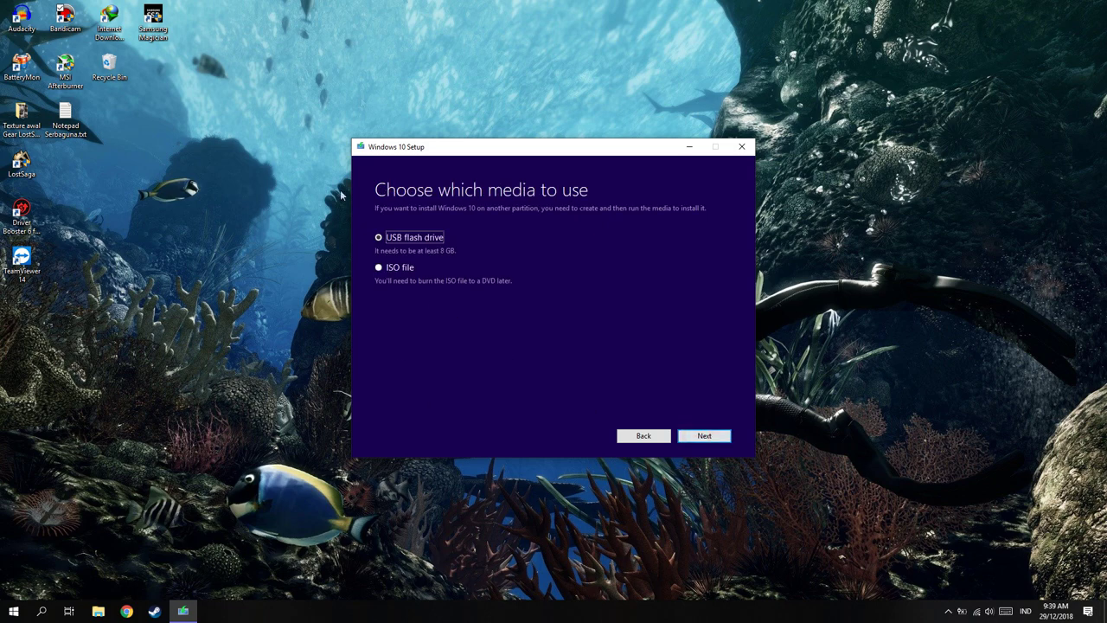
- Choose ISO file as the media and save it as Windows.iso in the Game PS1 folder within Game on drive D:
click(379, 268)
click(705, 436)
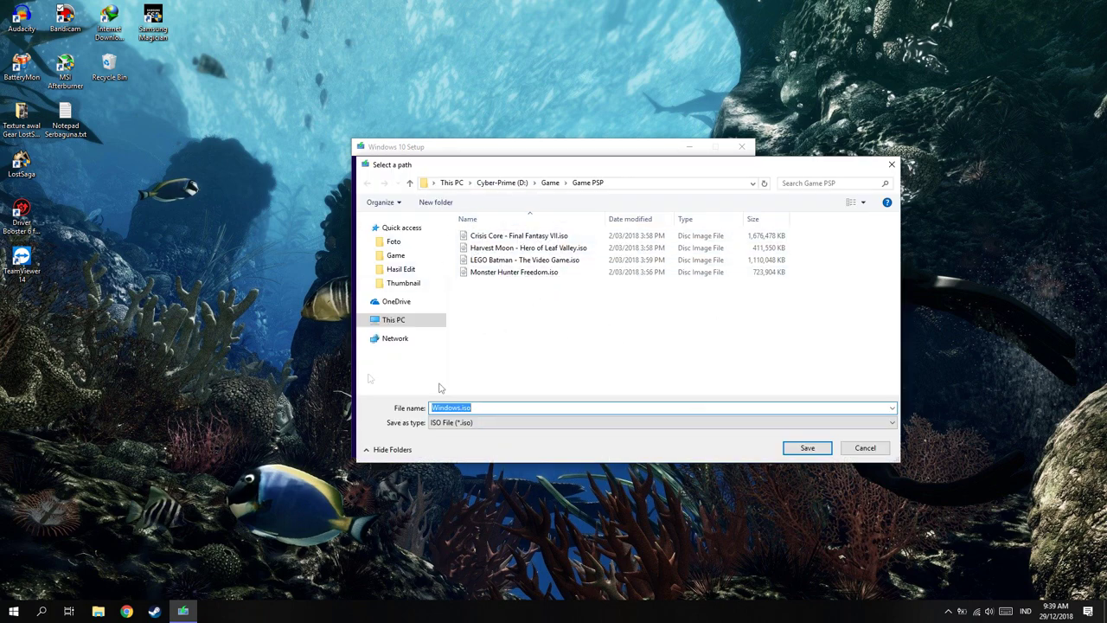
click(394, 319)
double_click(691, 370)
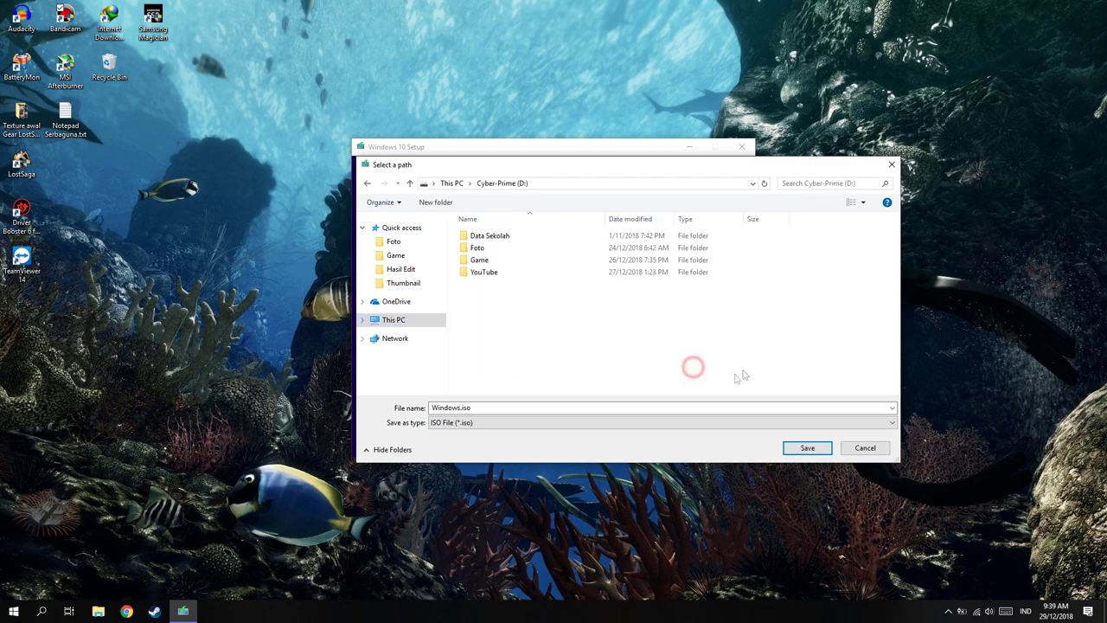
double_click(493, 259)
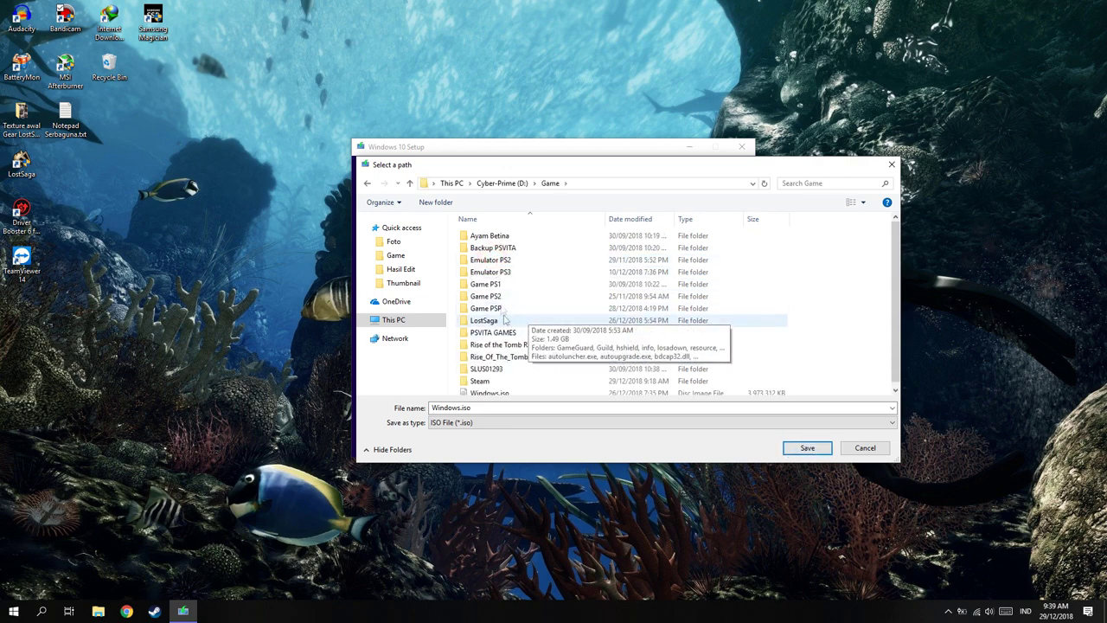
double_click(507, 286)
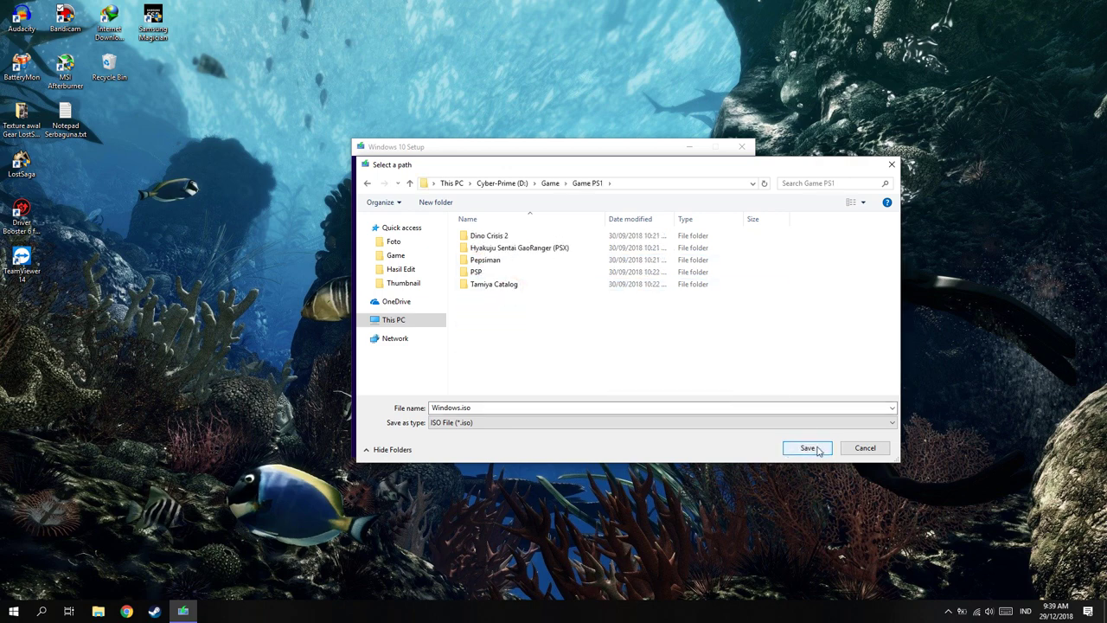
click(810, 448)
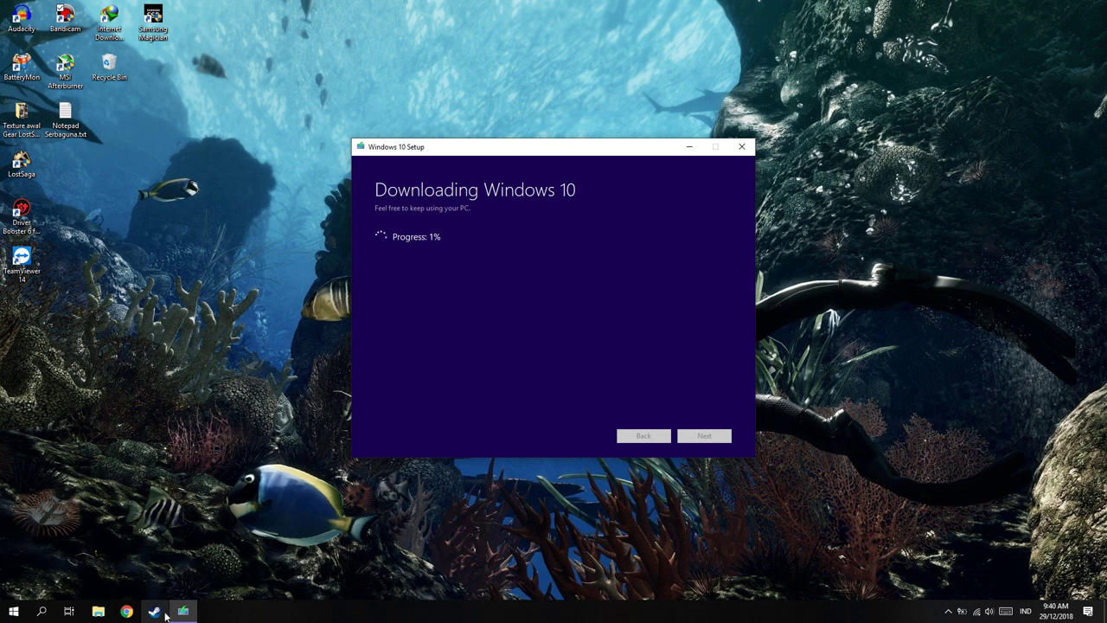
- Switch to File Explorer and locate and select the existing Windows.iso in the Game folder on drive D:
click(139, 595)
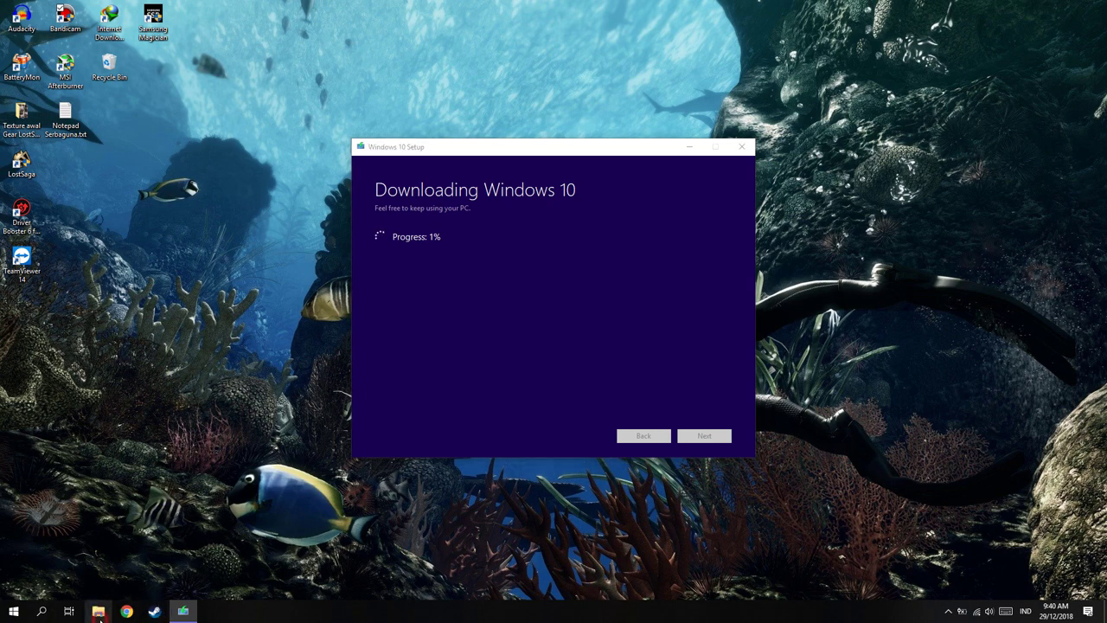
key(super+e)
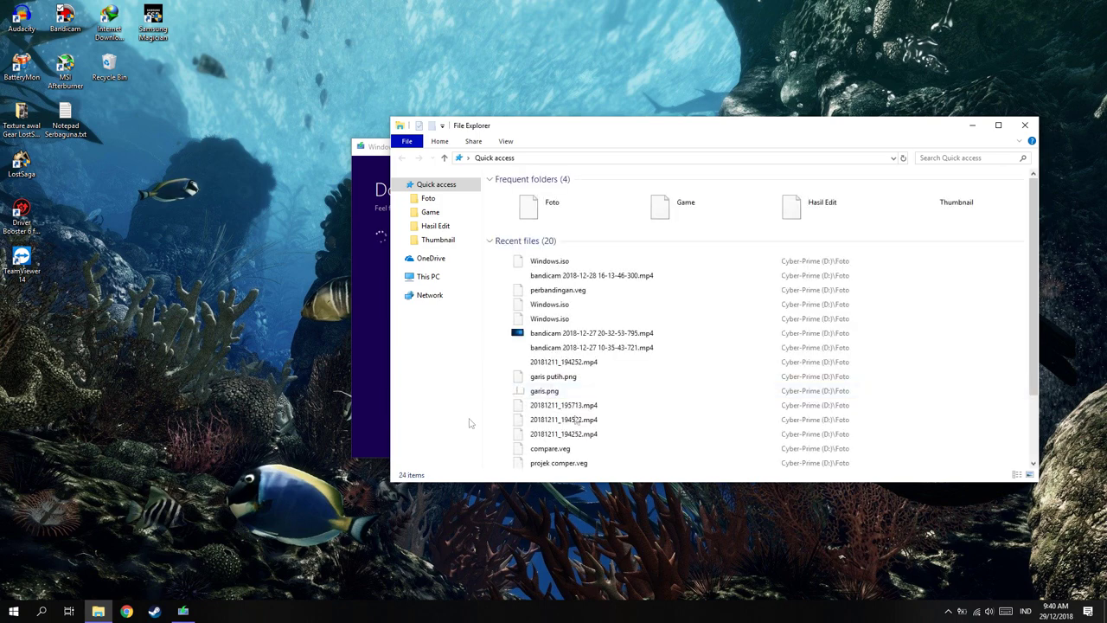
click(428, 276)
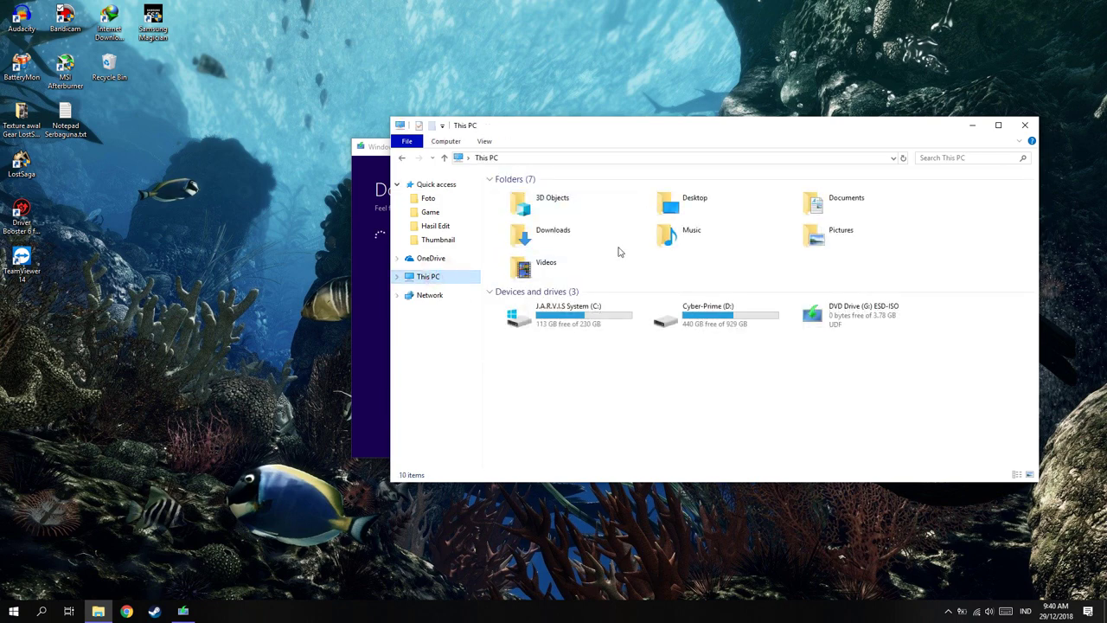
double_click(704, 315)
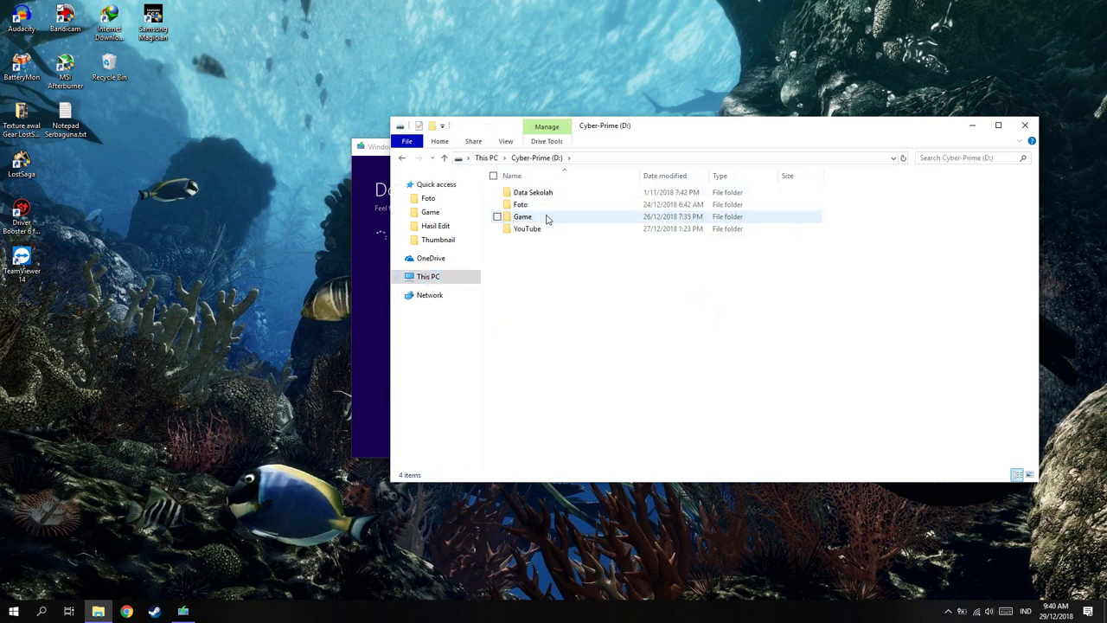
double_click(546, 216)
click(546, 350)
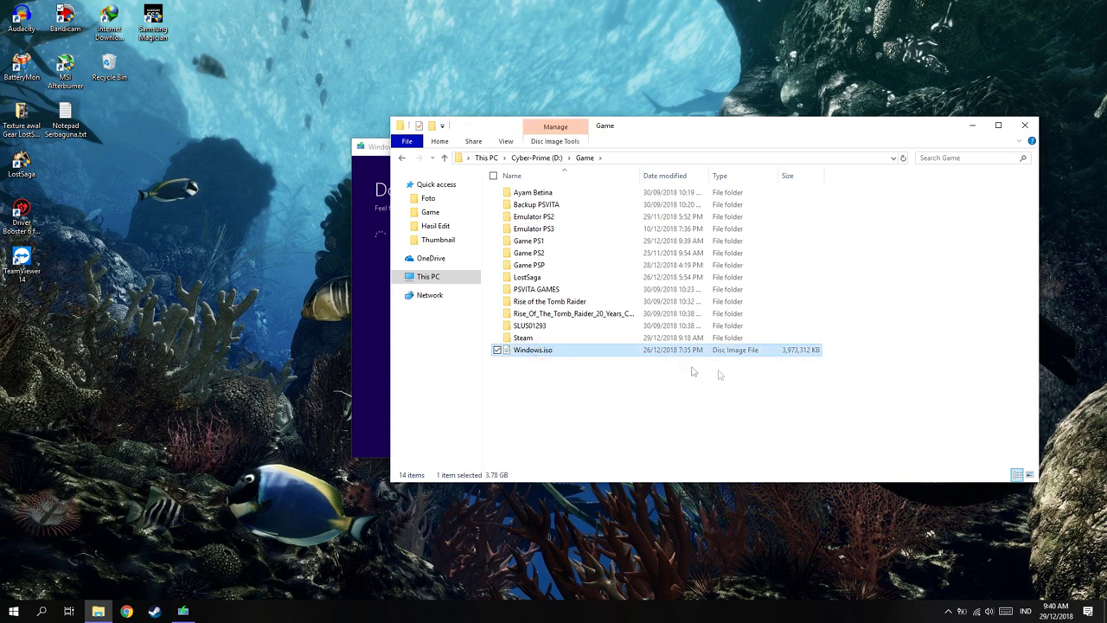